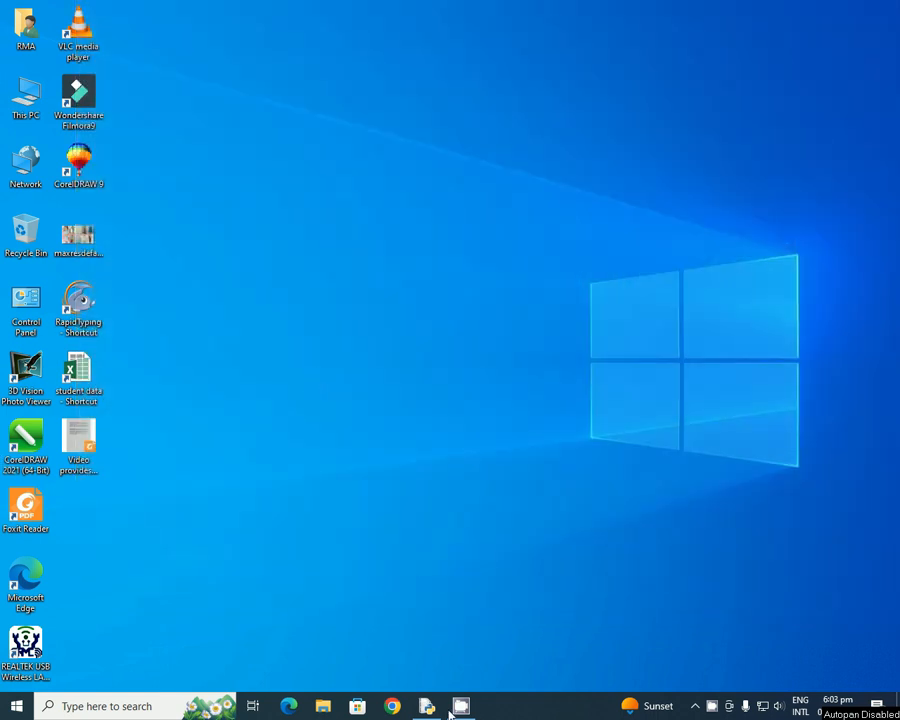
- Launch Google Chrome from the taskbar to get a blank new tab
left_click(393, 706)
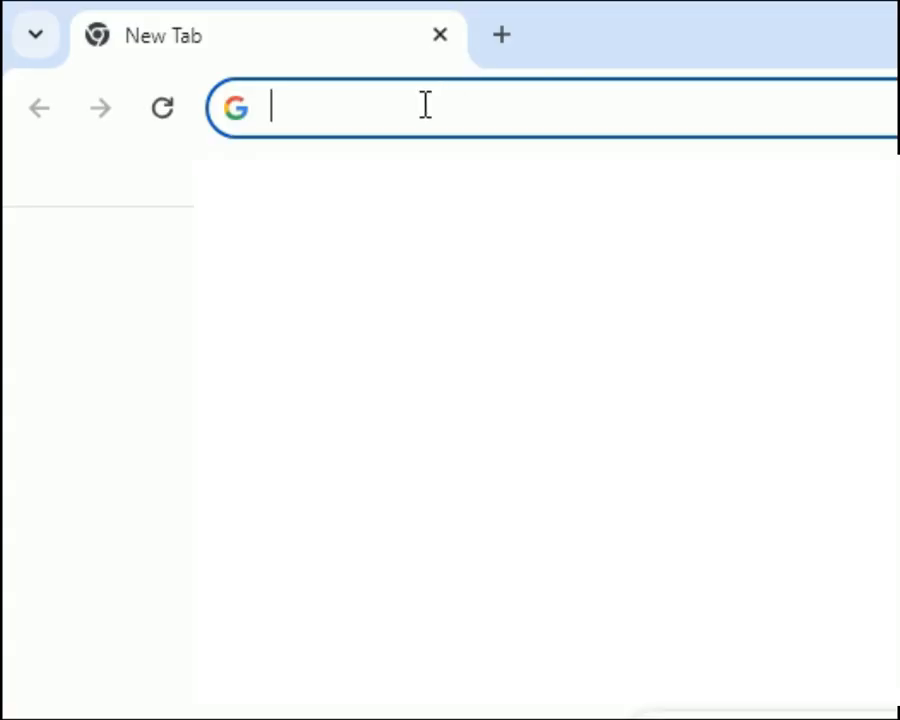
- Load the python.org home page by accepting the 'py' address suggestion
left_click(424, 110)
type("python.org")
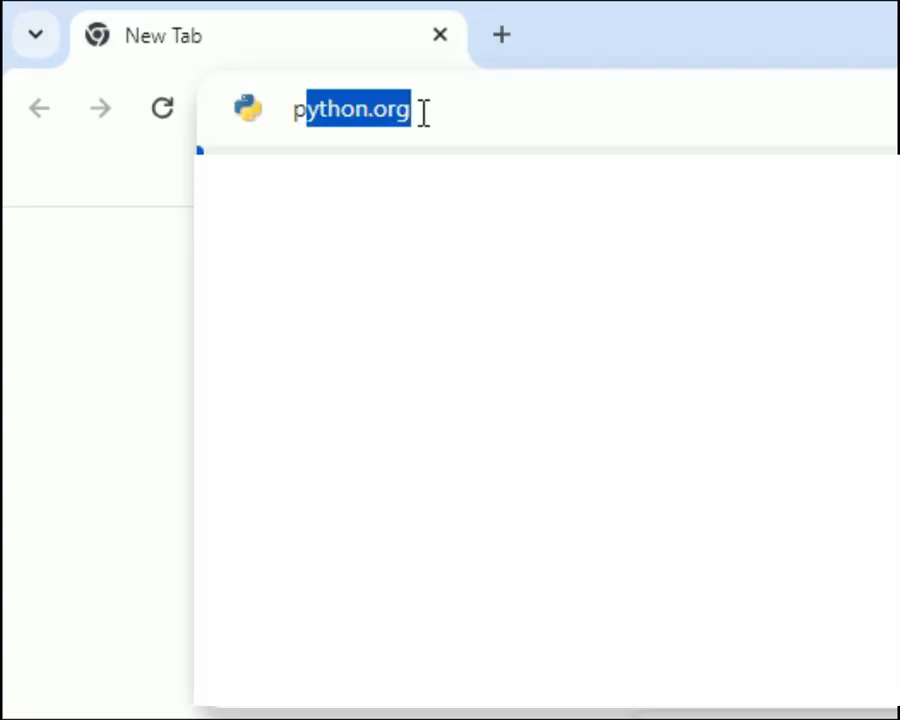
key("Right")
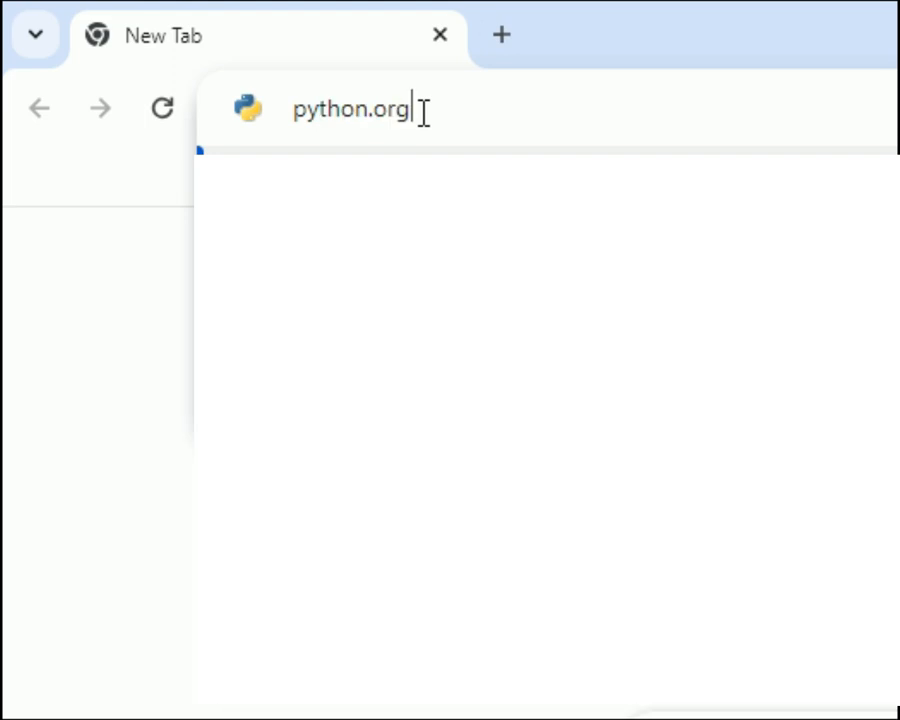
key("Return")
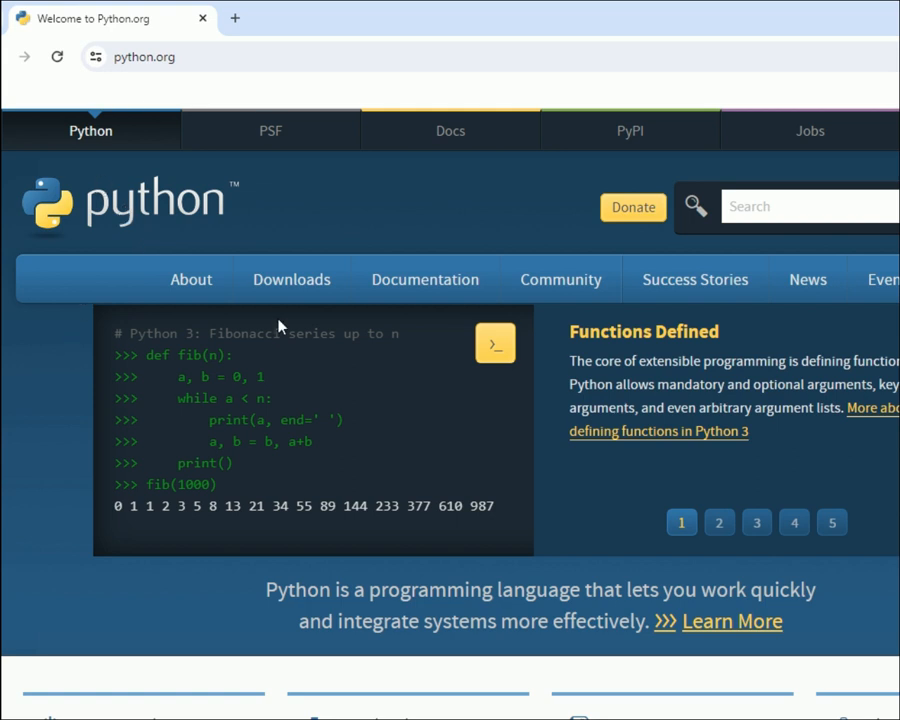
- Download the Python 3.12.2 Windows installer from the python.org Downloads menu
mouse_move(285, 289)
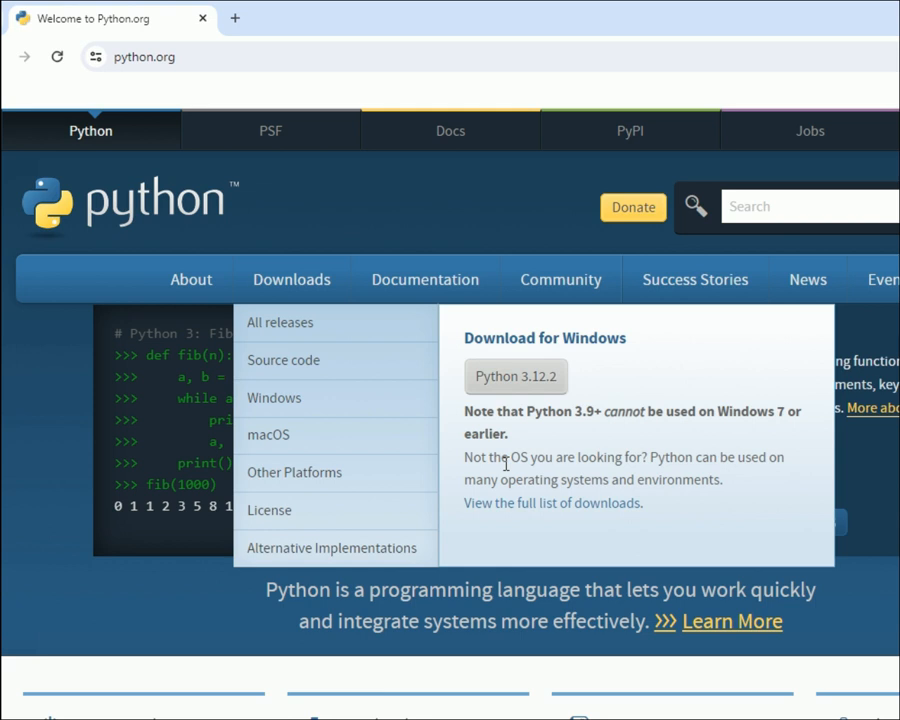
left_click(518, 380)
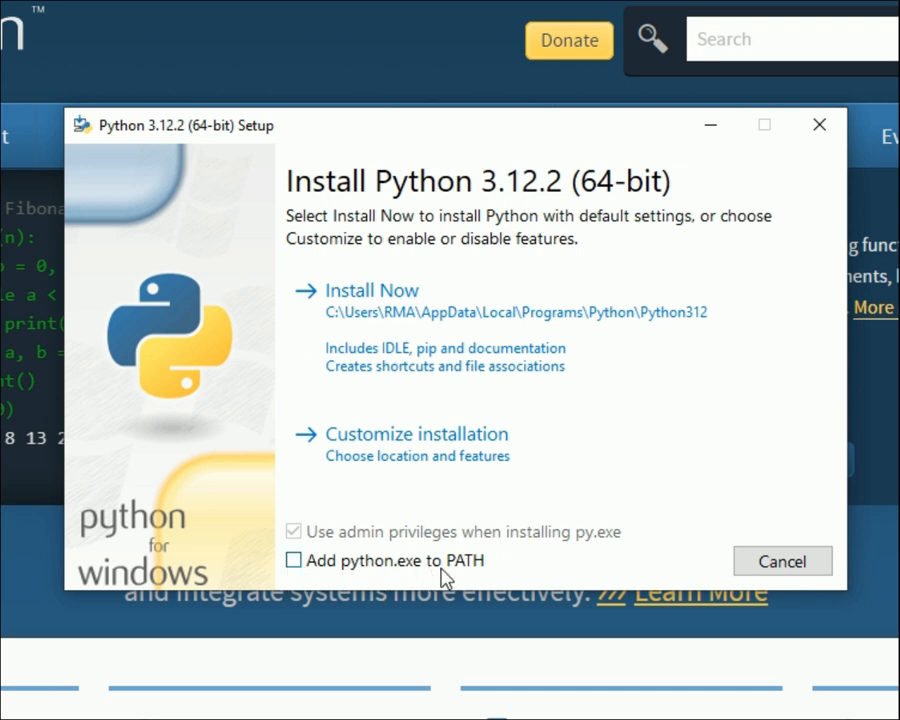
- Enable 'Add python.exe to PATH' and choose a customized installation
left_click(304, 569)
left_click(364, 440)
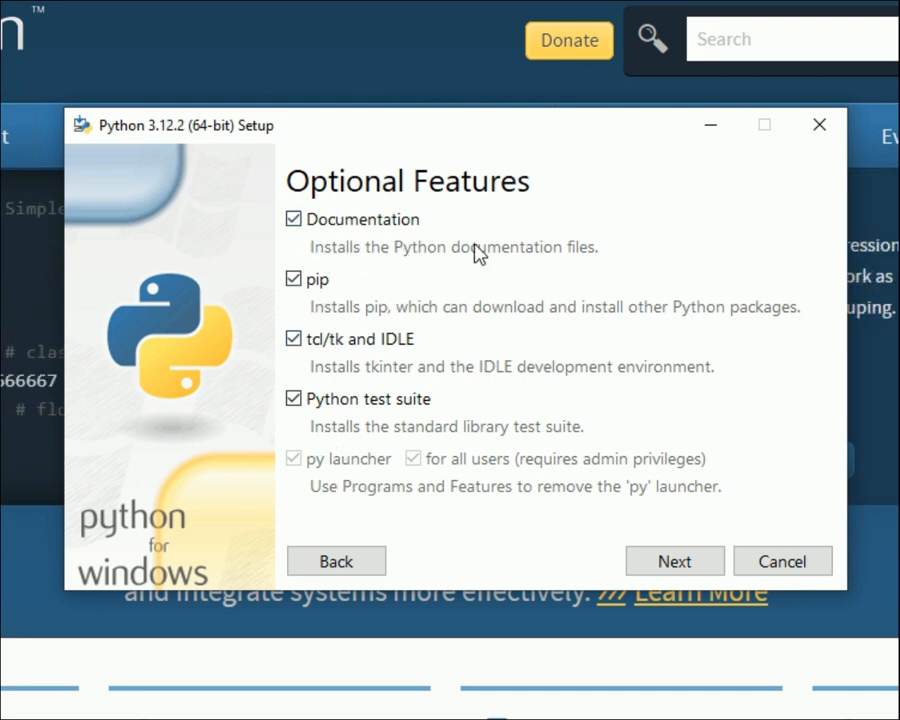
- Keep all optional features checked and continue to Advanced Options
left_click(658, 566)
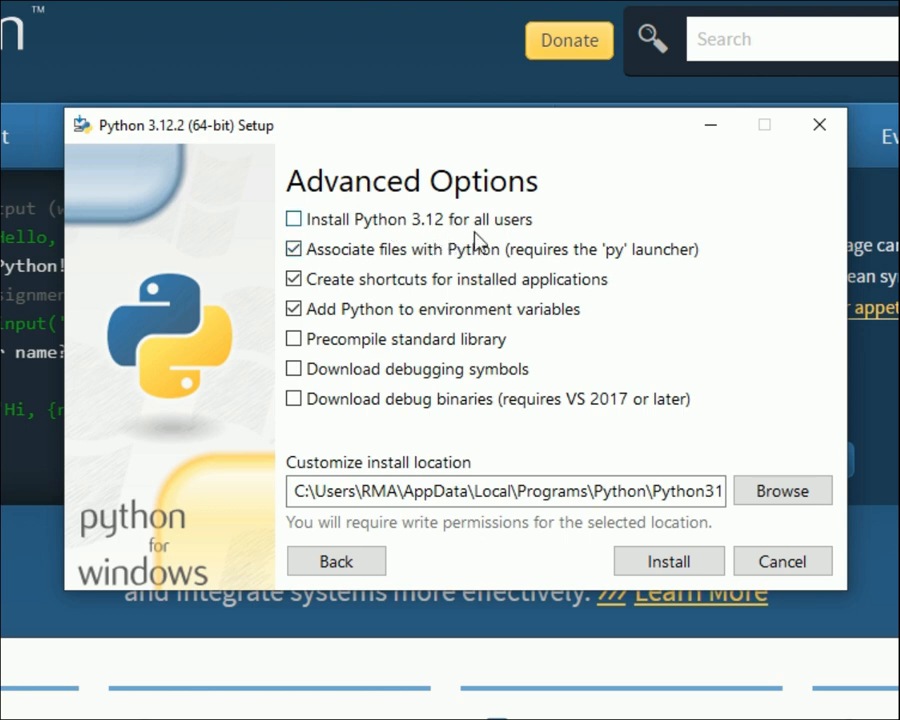
- Install Python 3.12.2 for all users, then close the successful setup
left_click(293, 220)
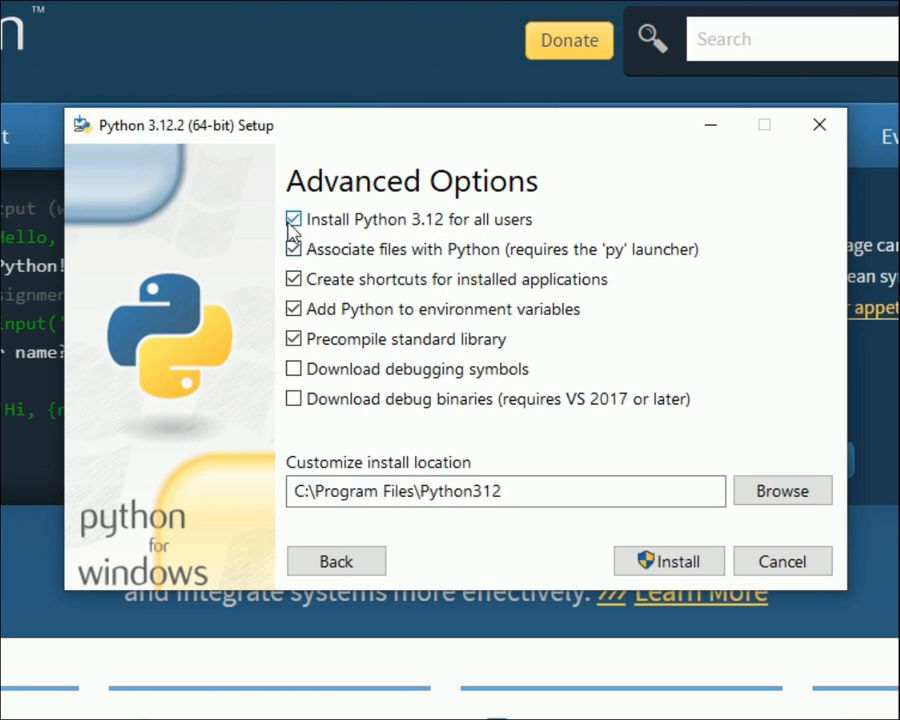
left_click(660, 563)
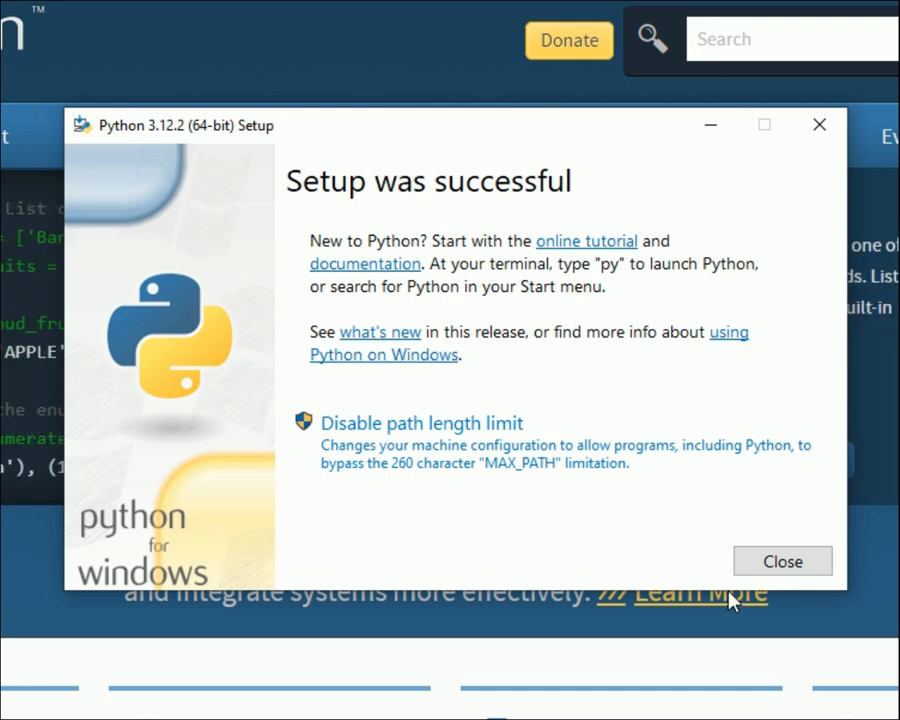
left_click(763, 568)
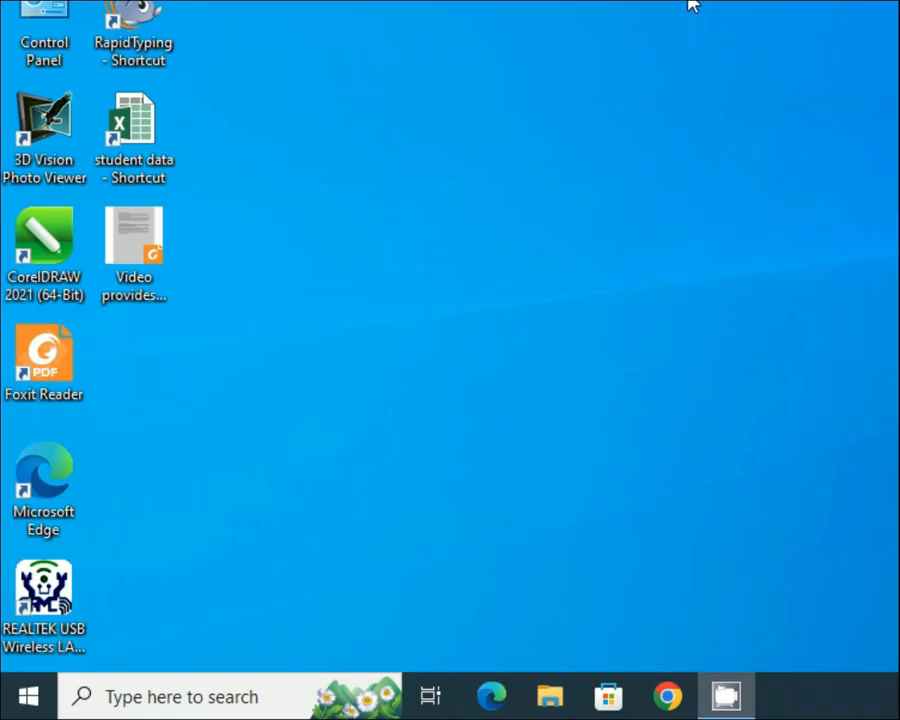
- Launch Command Prompt through a Windows search for 'cmd'
left_click(138, 700)
type("cmd")
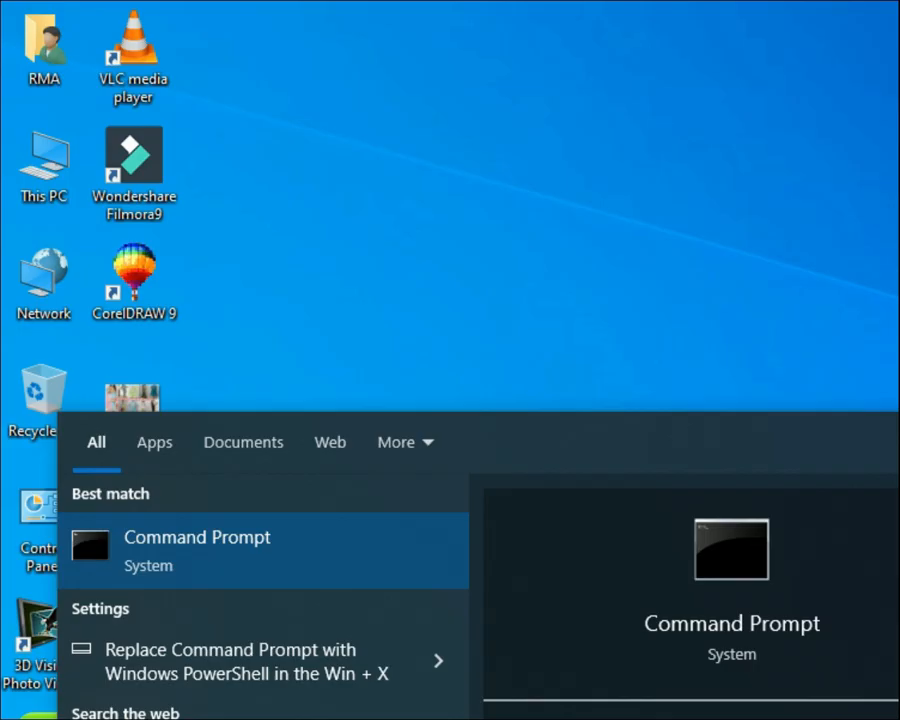
key("Return")
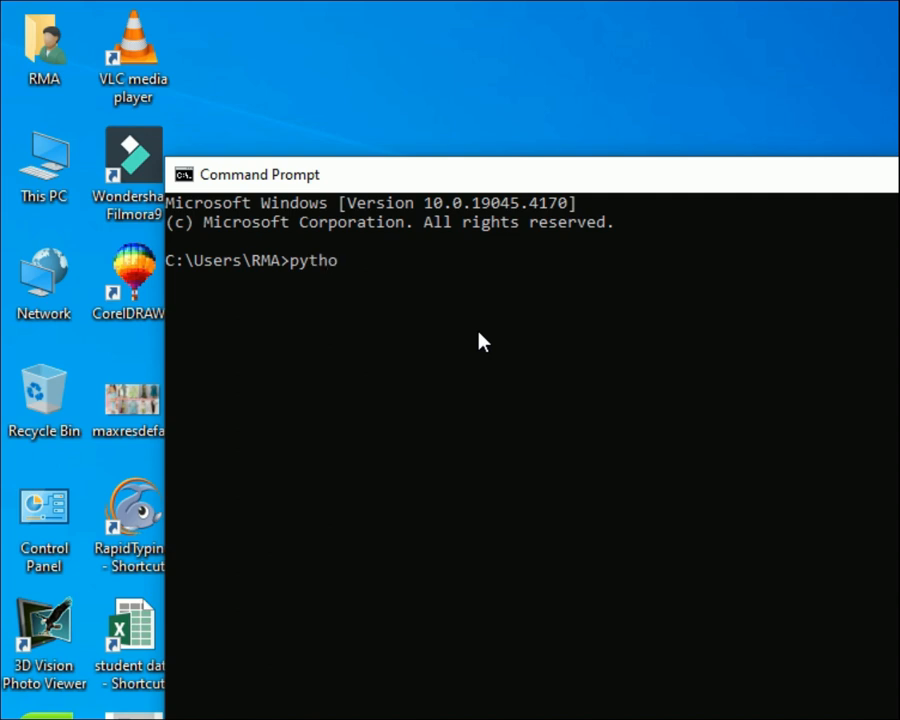
- Run 'python' in Command Prompt to start the Python 3.12.2 interpreter
type("python")
key("Return")
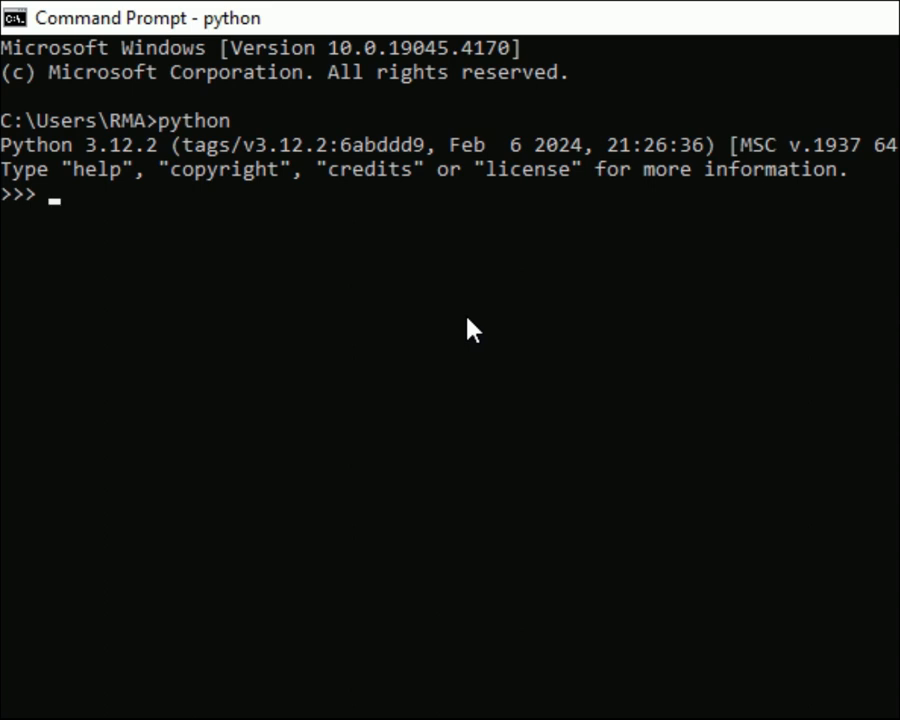
- Run print ("Welcome to 1st Python Code") at the >>> prompt, clearing an accidental selection
type("print")
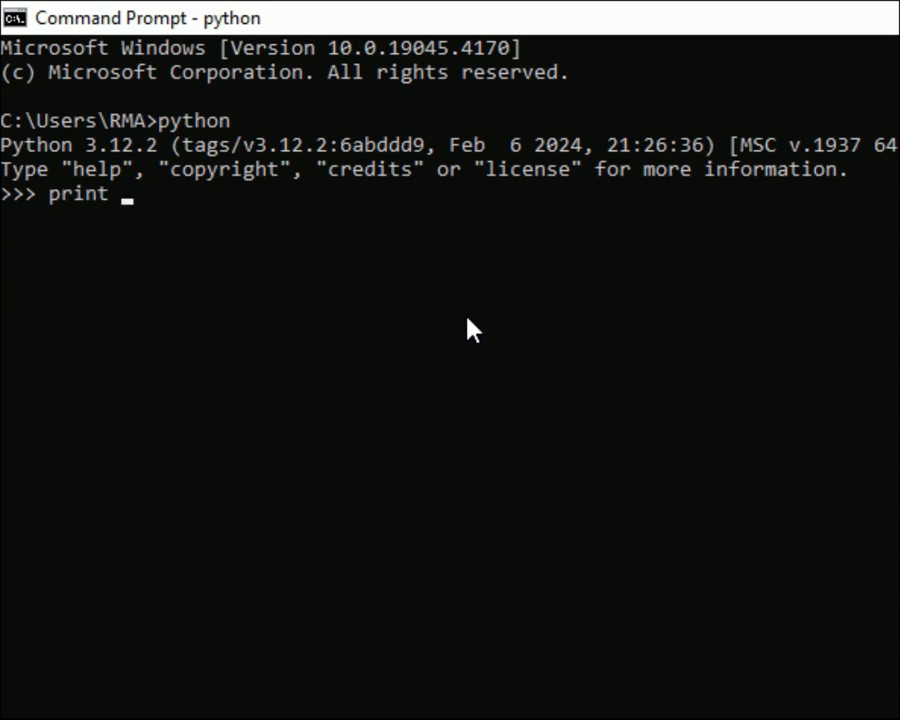
type(" (")
type("\"\"")
type(")")
type("We")
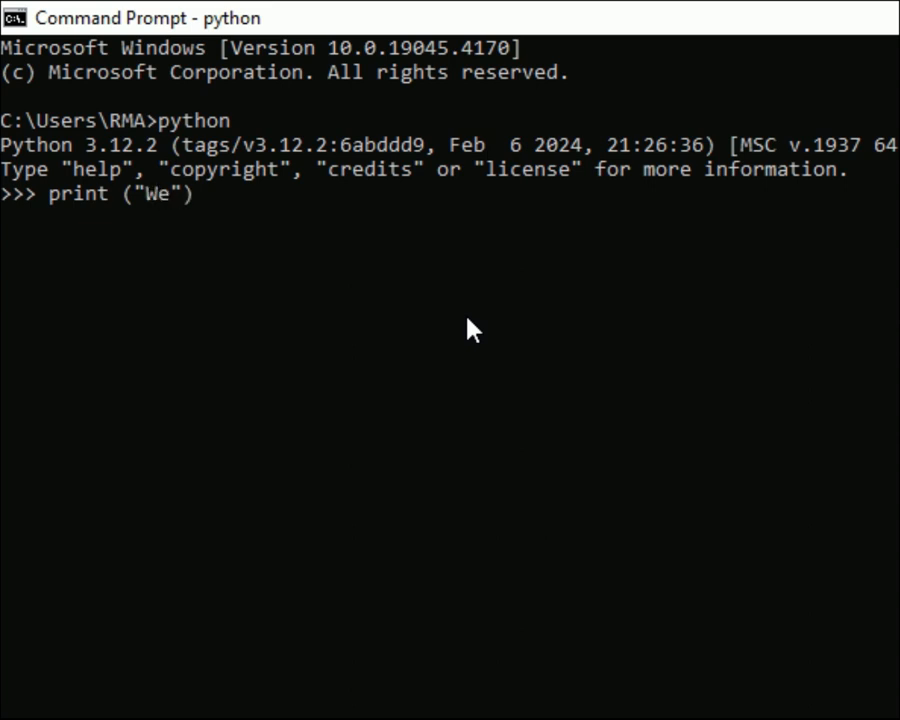
type("lcome to")
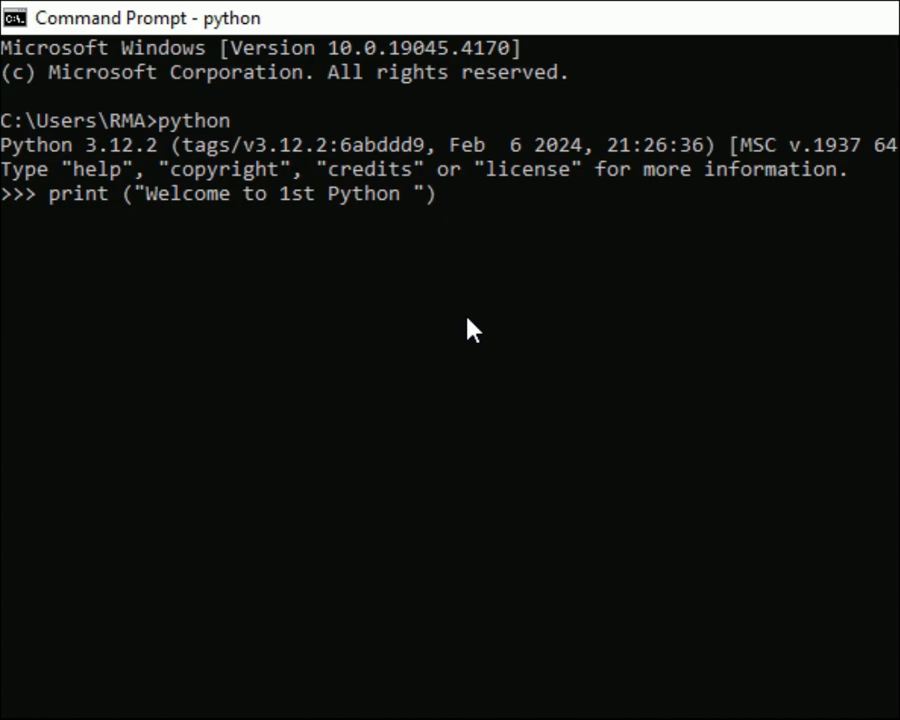
type("Code")
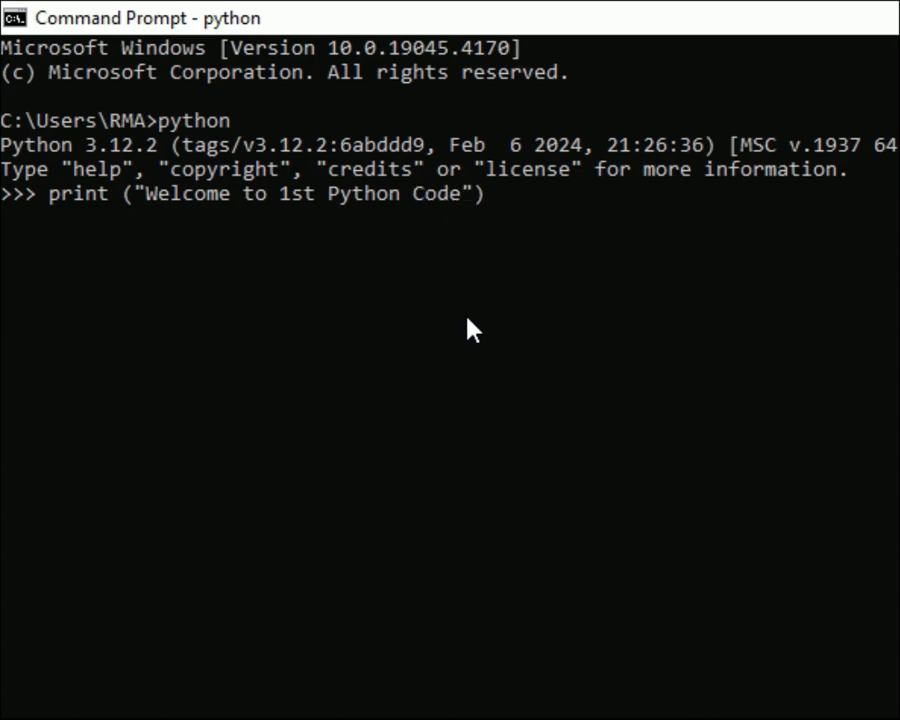
left_click(467, 320)
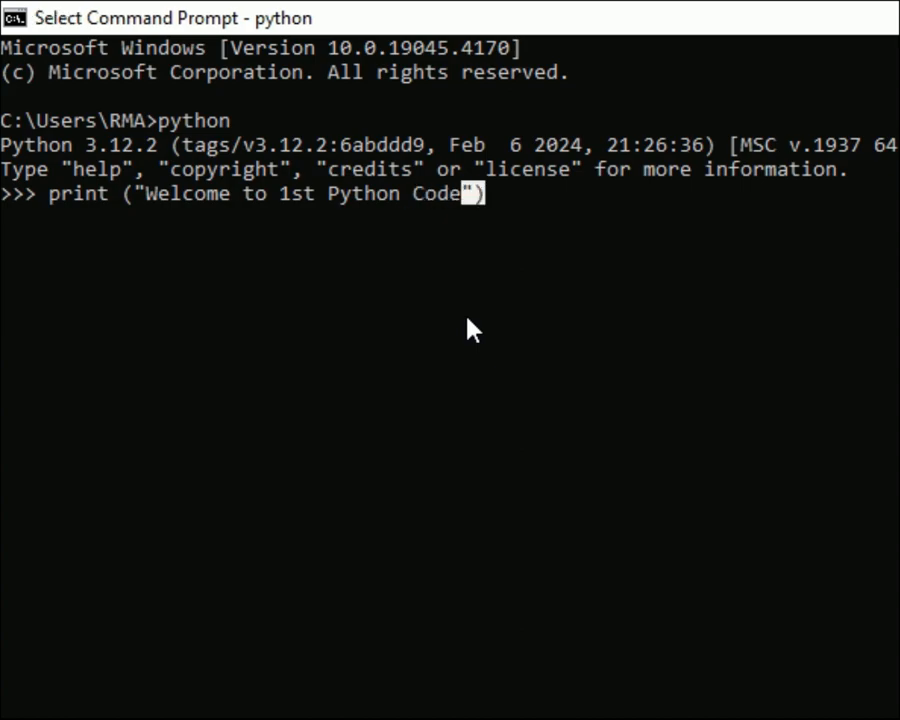
key("Escape")
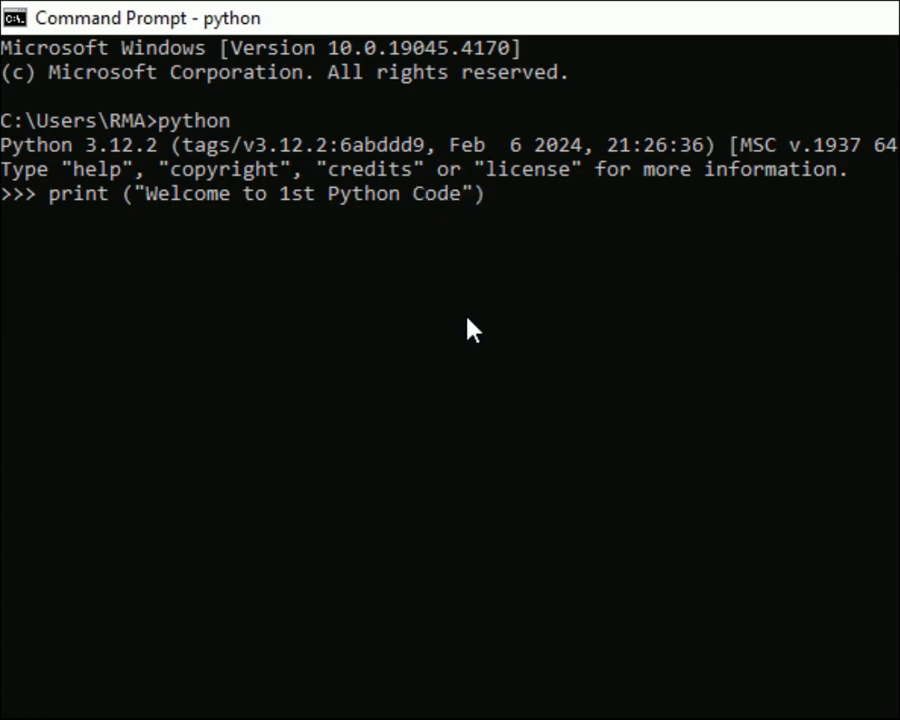
key("Return")
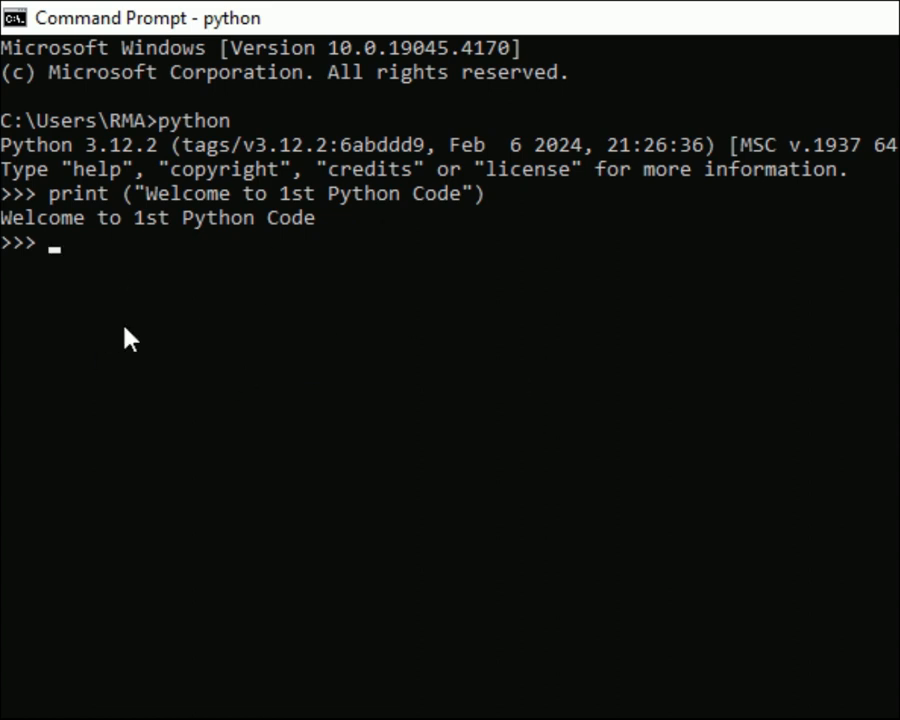
- Leave the interpreter with exit() and close the console with exit
type("exit(")
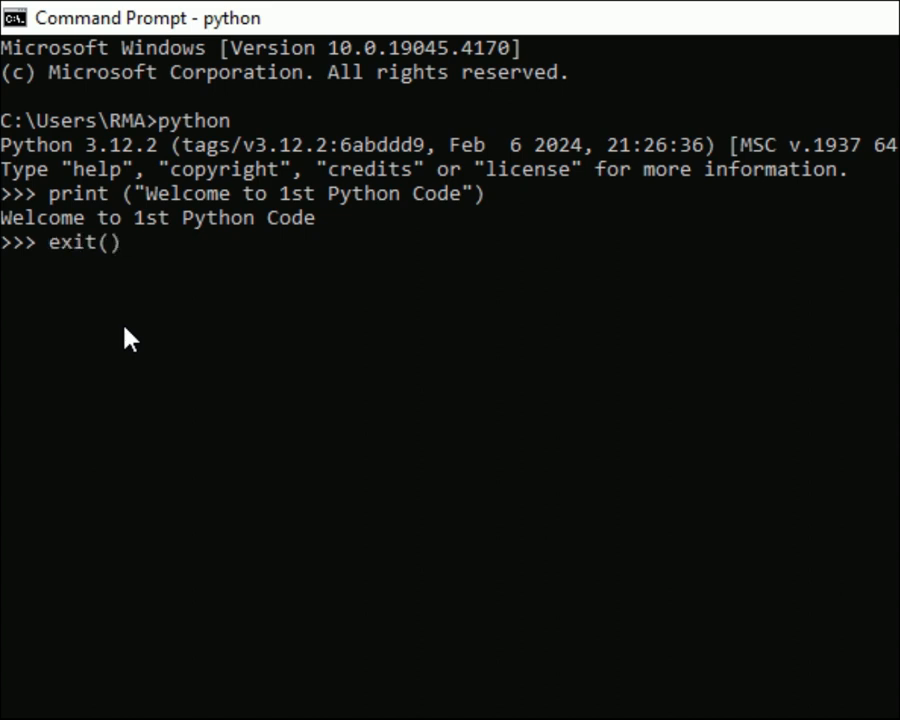
key("Return")
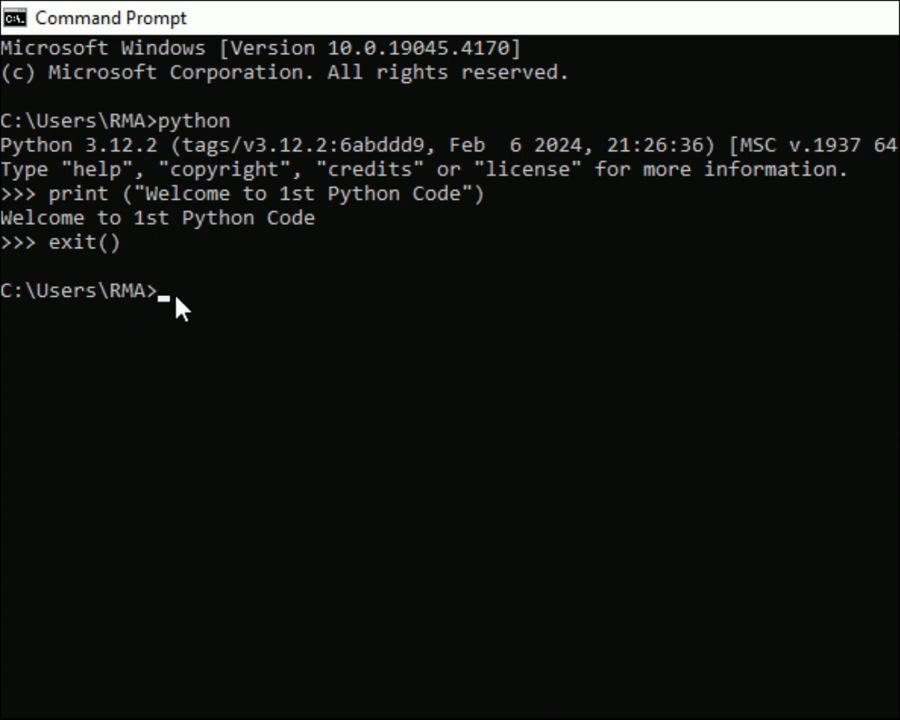
type("exit")
key("Return")
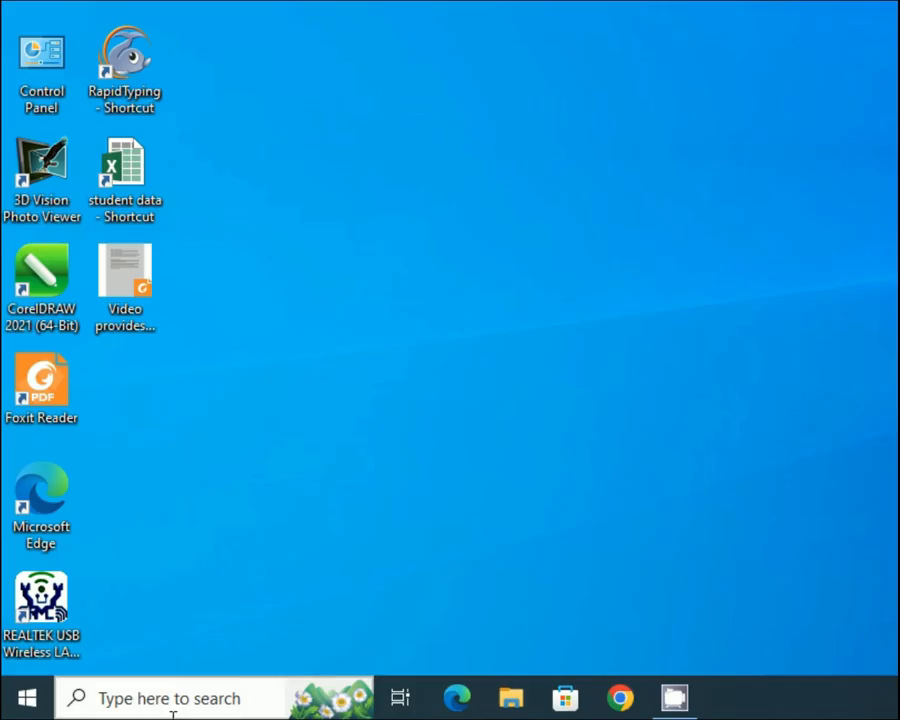
- Search Windows for 'idl' and launch IDLE (Python 3.12 64-bit)
left_click(172, 702)
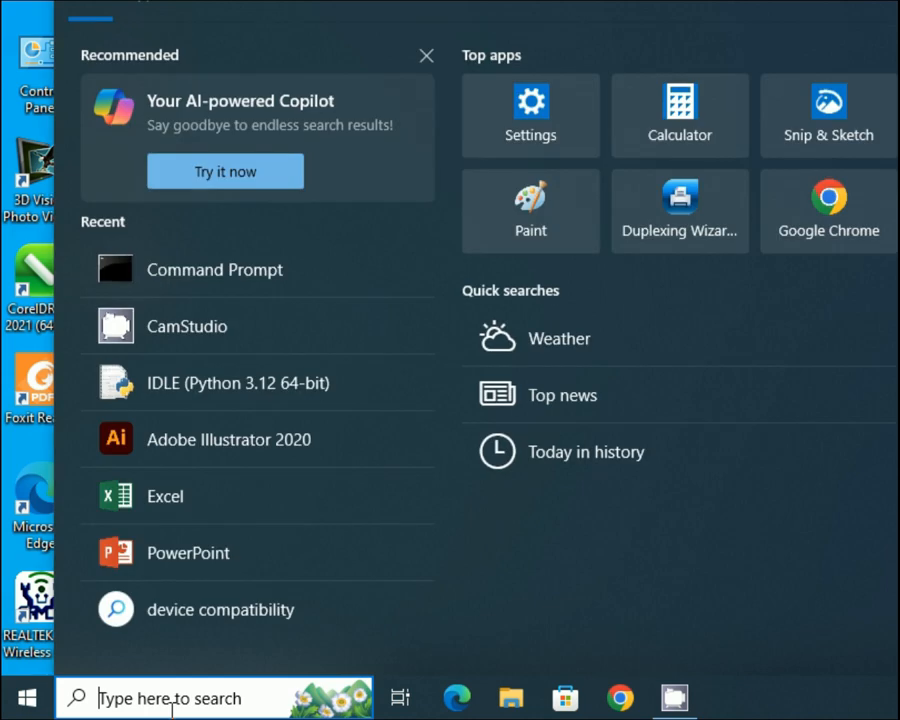
type("idl")
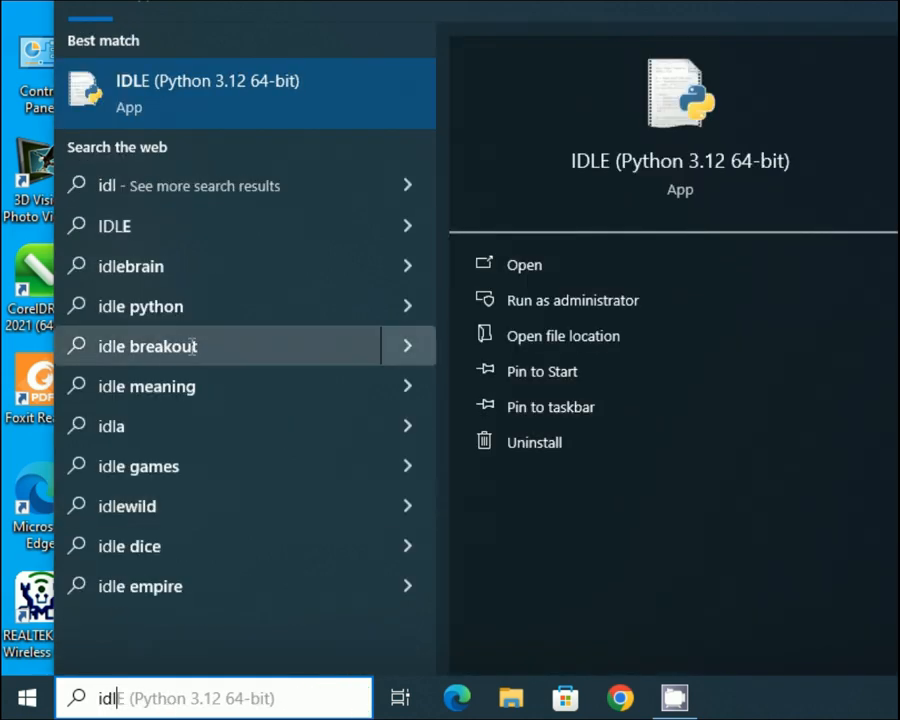
left_click(250, 97)
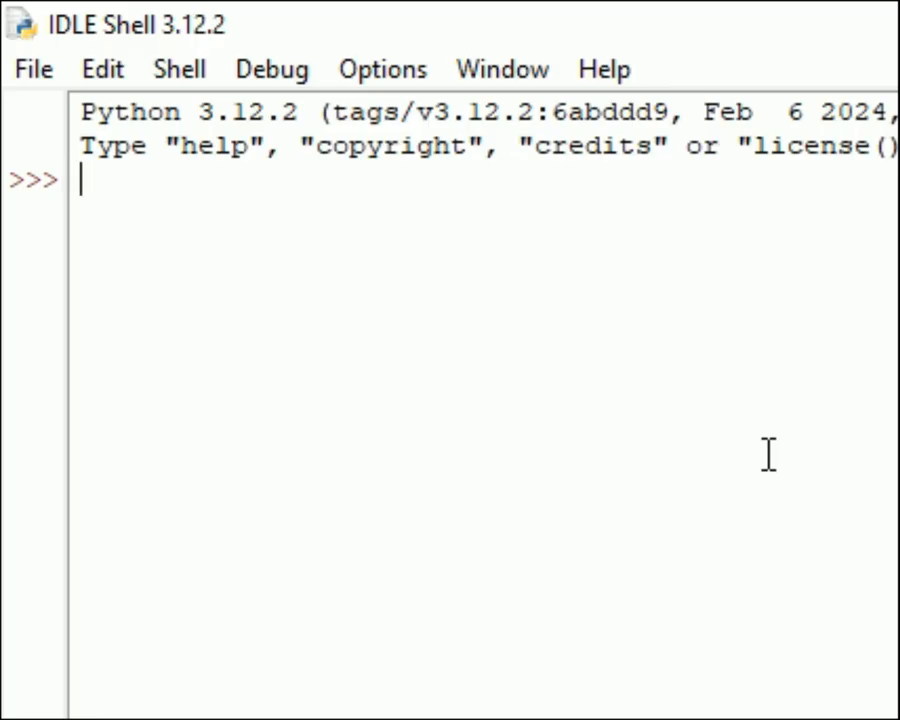
- Run print ("") at the IDLE prompt with a person's full name inside the quotes
type("print ")
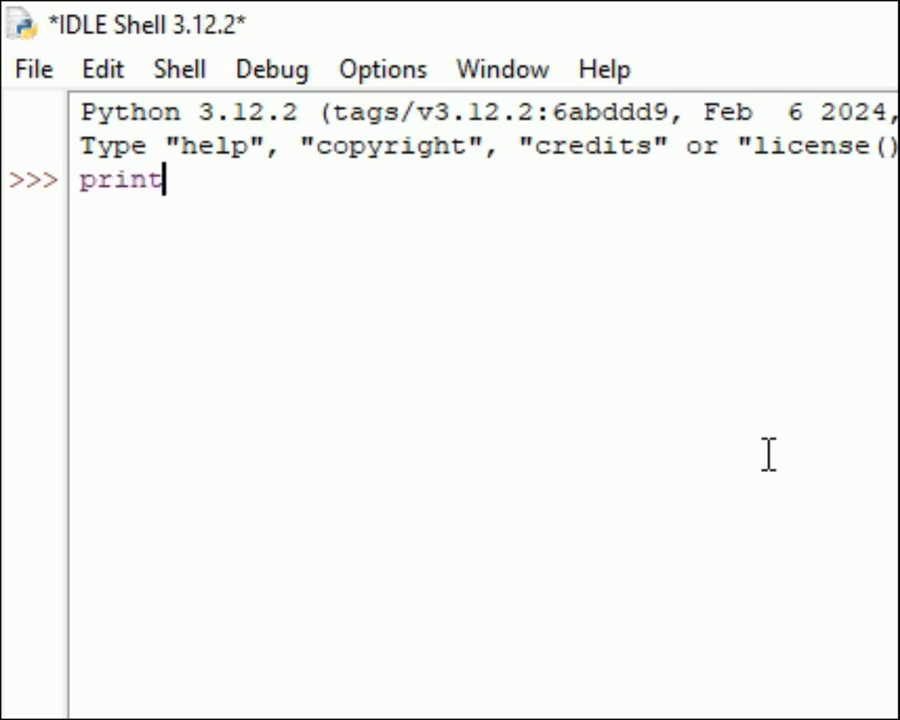
type("(\"\")")
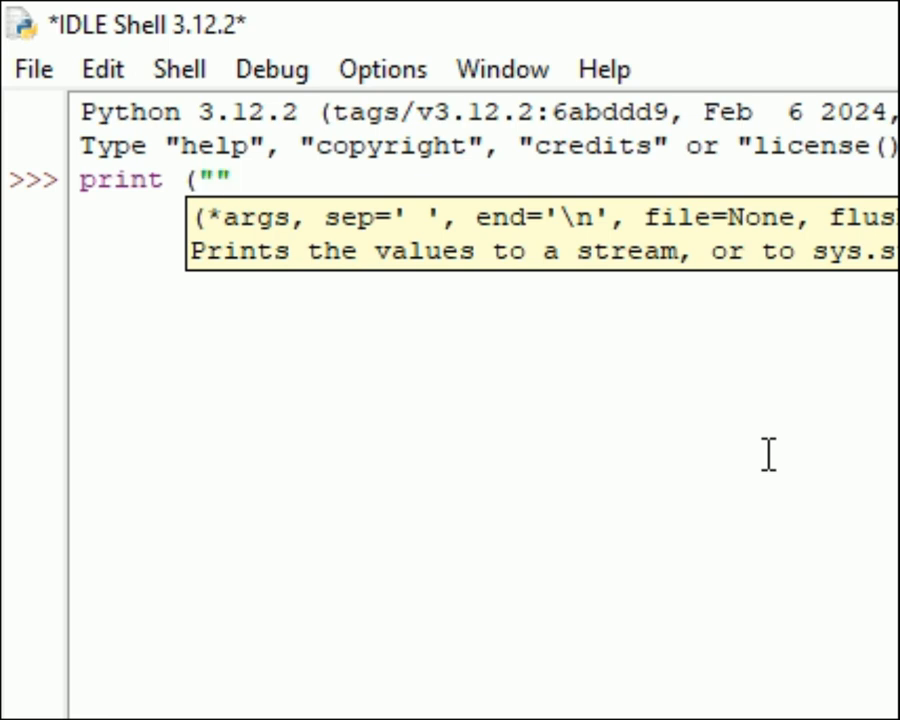
key("Left")
key("Left")
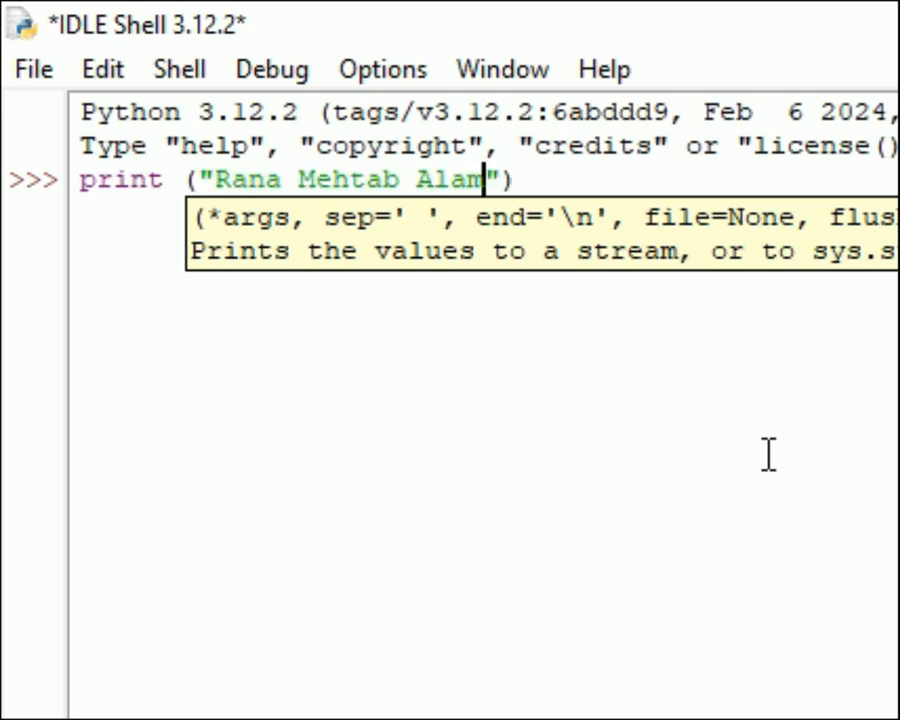
key("Right")
key("Right")
key("Return")
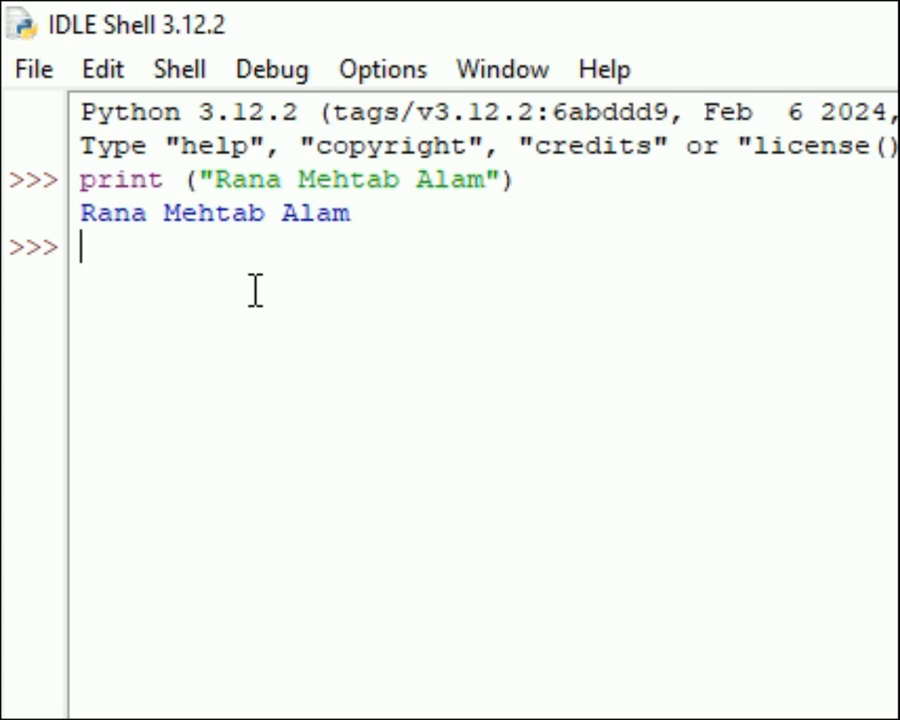
left_click(29, 74)
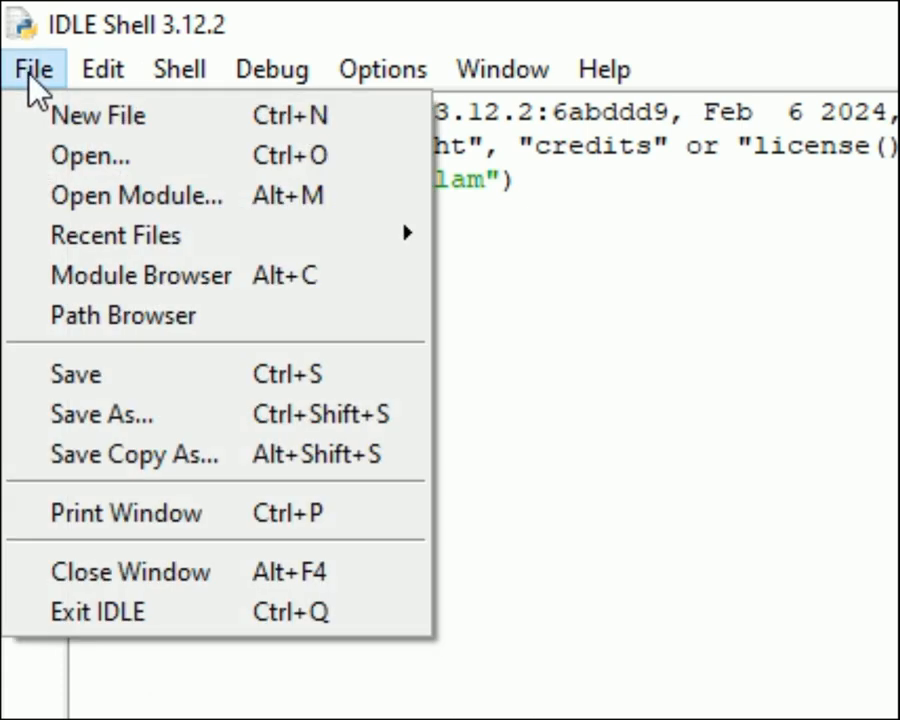
left_click(532, 462)
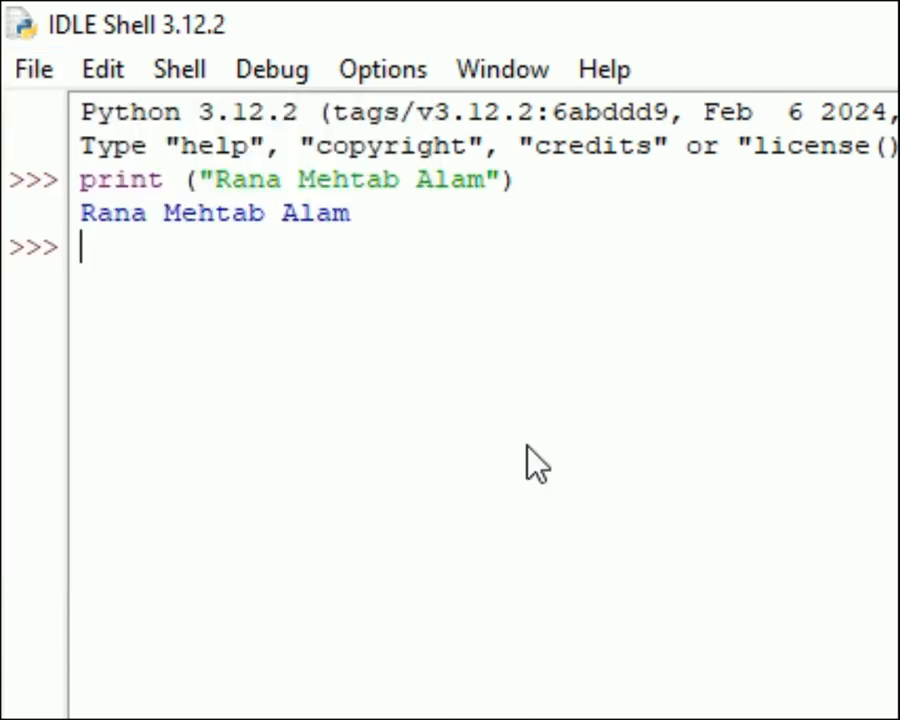